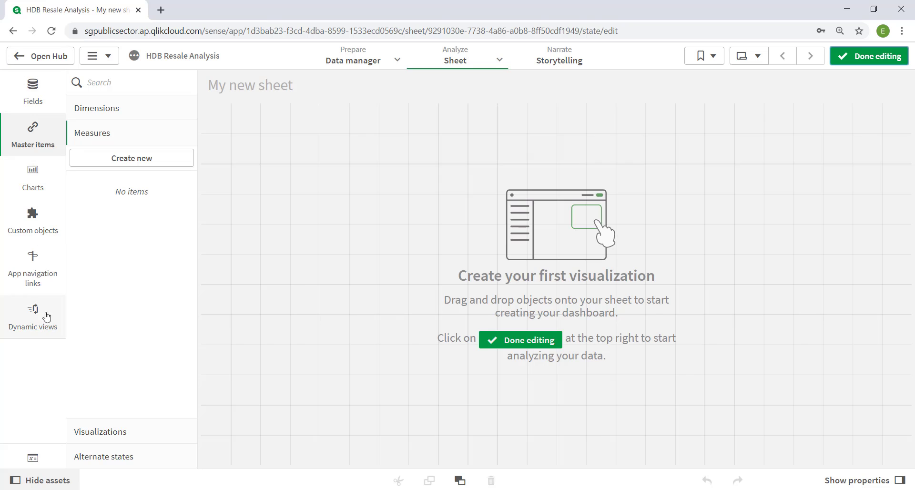
Create a master measure named Avg PSF with the expression avg(resale_price/(floor_area_sqm*10.764)) and preview its definition.
{"action": "left_click", "coordinate": [35, 87]}
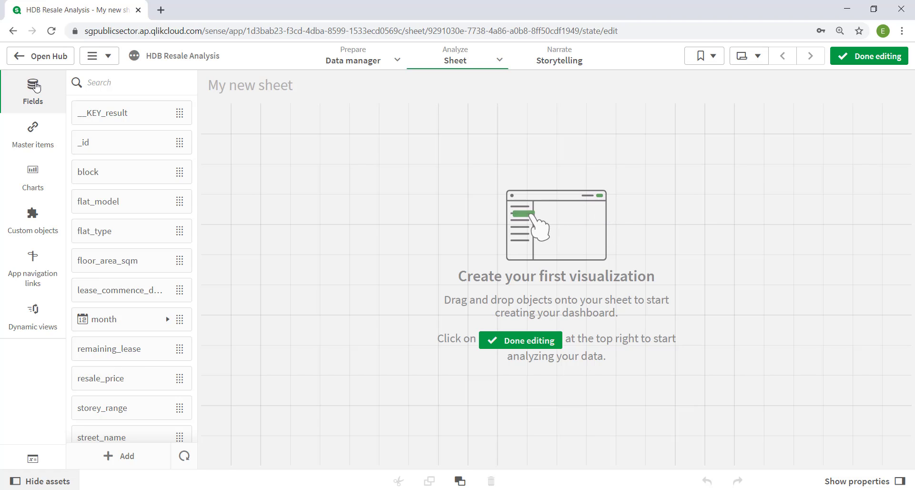
{"action": "left_click", "coordinate": [29, 143]}
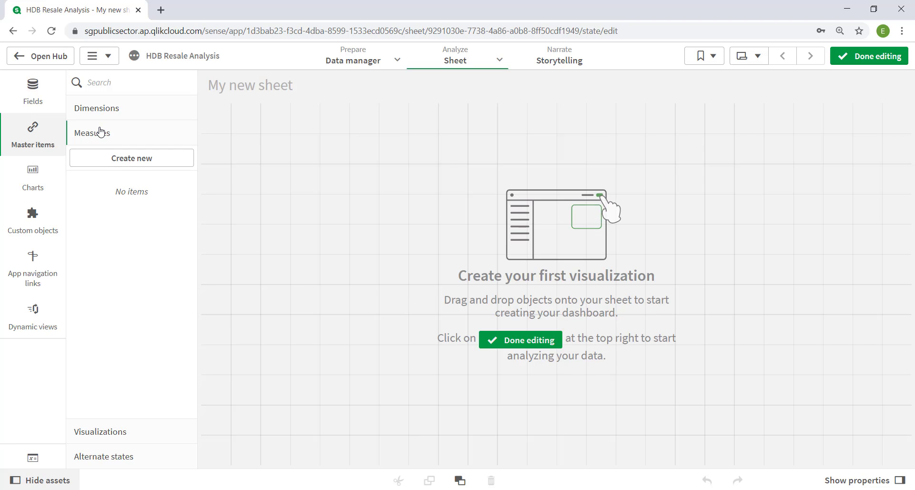
{"action": "left_click", "coordinate": [121, 162]}
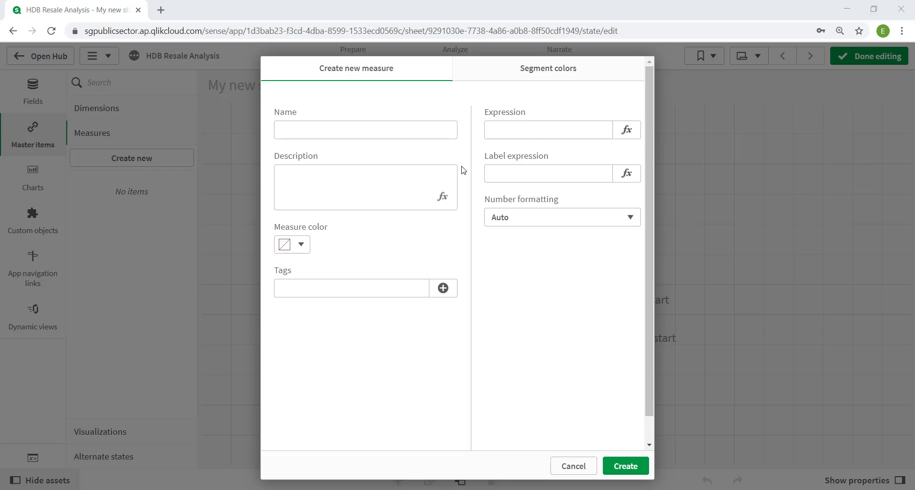
{"action": "left_click", "coordinate": [496, 132]}
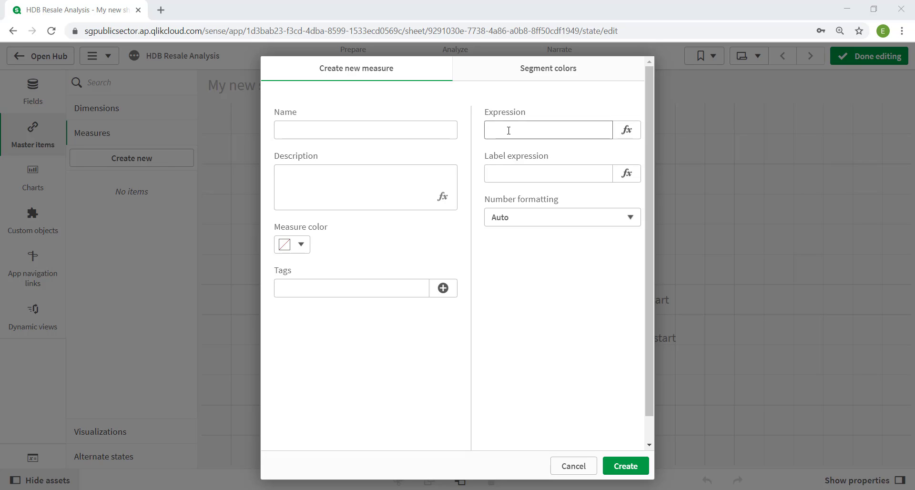
{"action": "left_click", "coordinate": [516, 130]}
{"action": "key", "text": "ctrl+v"}
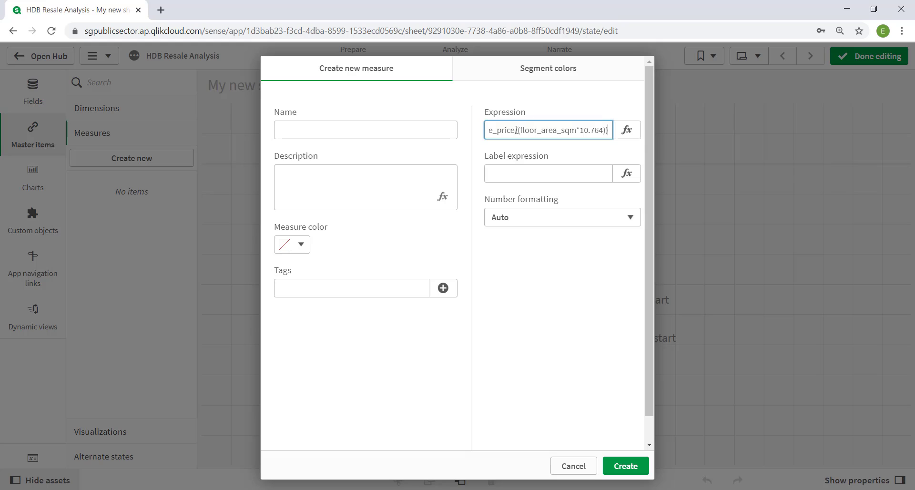
{"action": "left_click", "coordinate": [388, 129]}
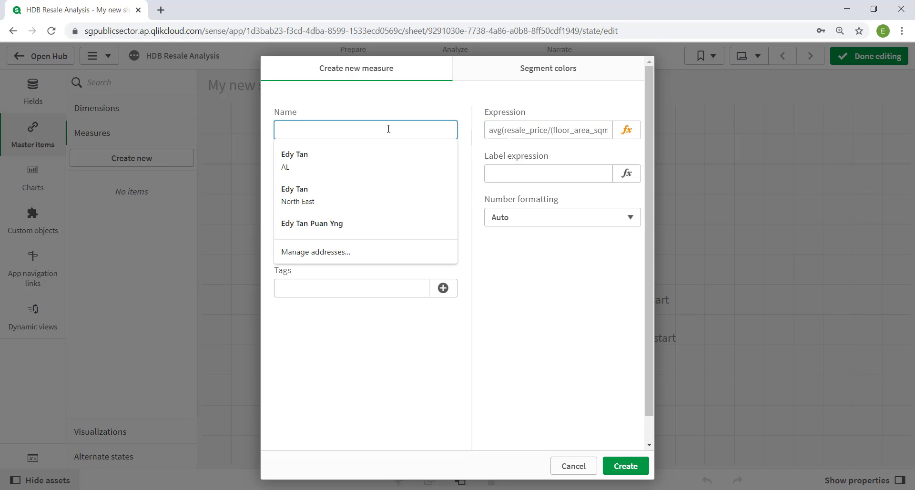
{"action": "type", "text": "Avf PSF"}
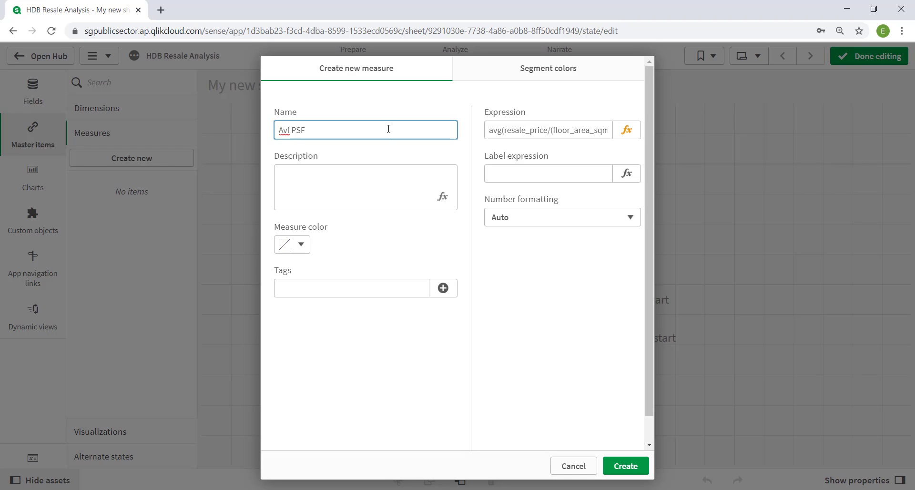
{"action": "key", "text": "BackSpace"}
{"action": "type", "text": "g"}
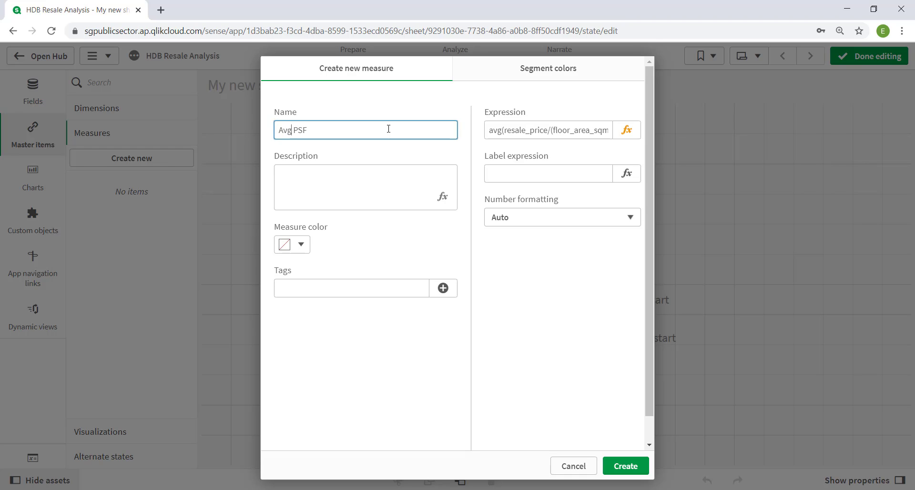
{"action": "left_click", "coordinate": [619, 470]}
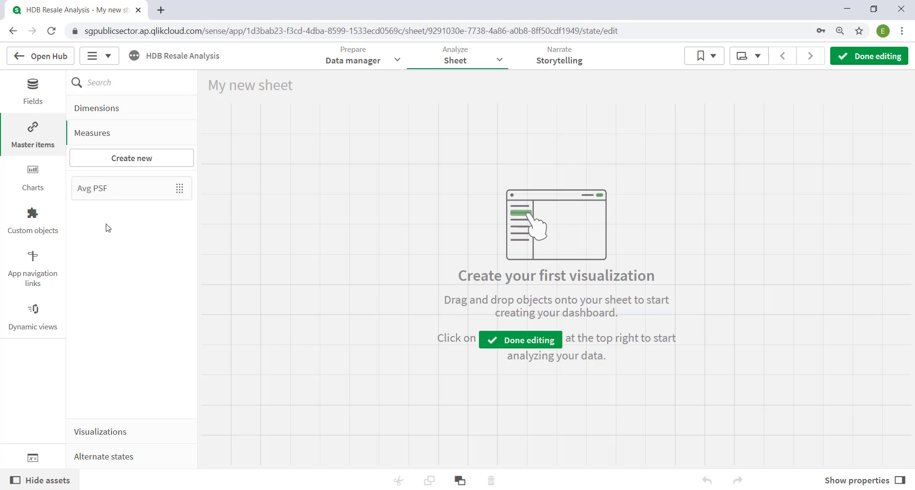
{"action": "left_click", "coordinate": [108, 194]}
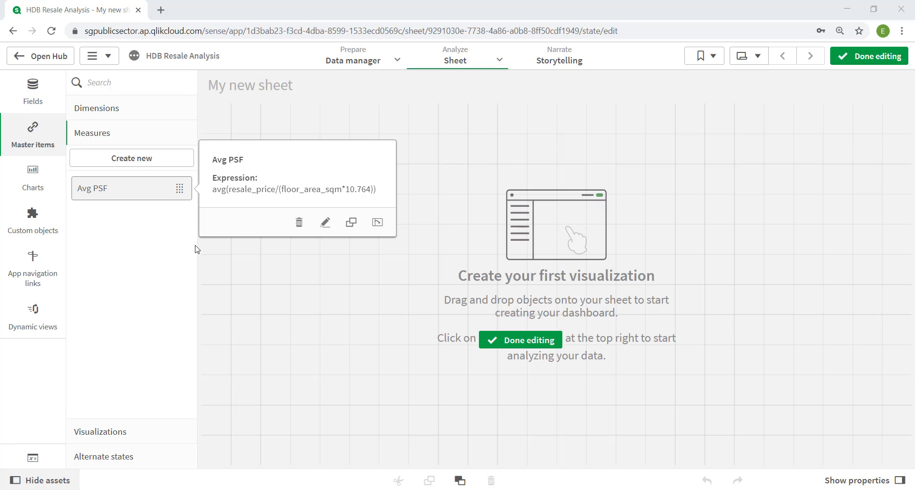
Create a master measure named Avg Resale Price with the expression avg(resale_price).
{"action": "left_click", "coordinate": [140, 164]}
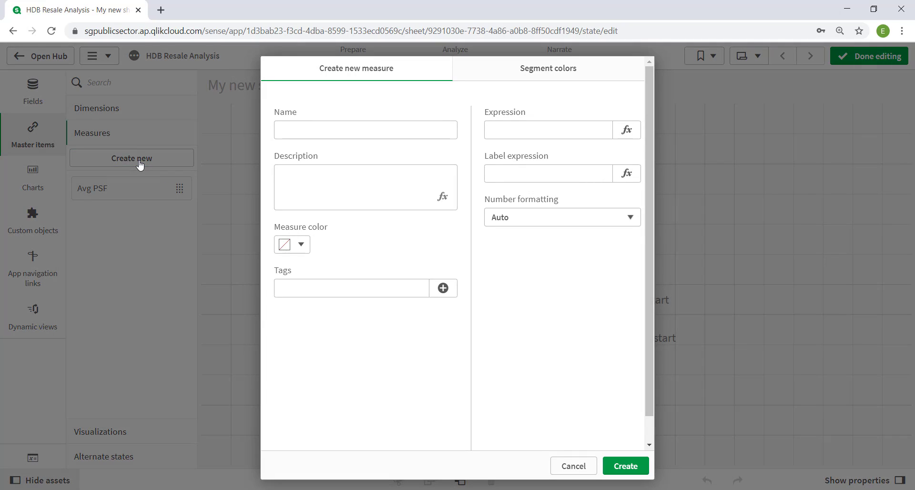
{"action": "left_click", "coordinate": [296, 137]}
{"action": "type", "text": "Avg Resale Price"}
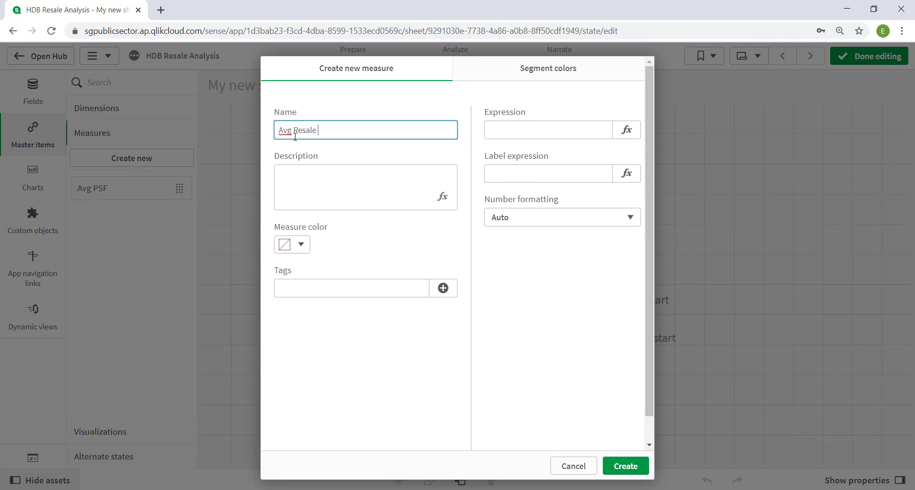
{"action": "left_click", "coordinate": [506, 128]}
{"action": "type", "text": "avg(resale_price)"}
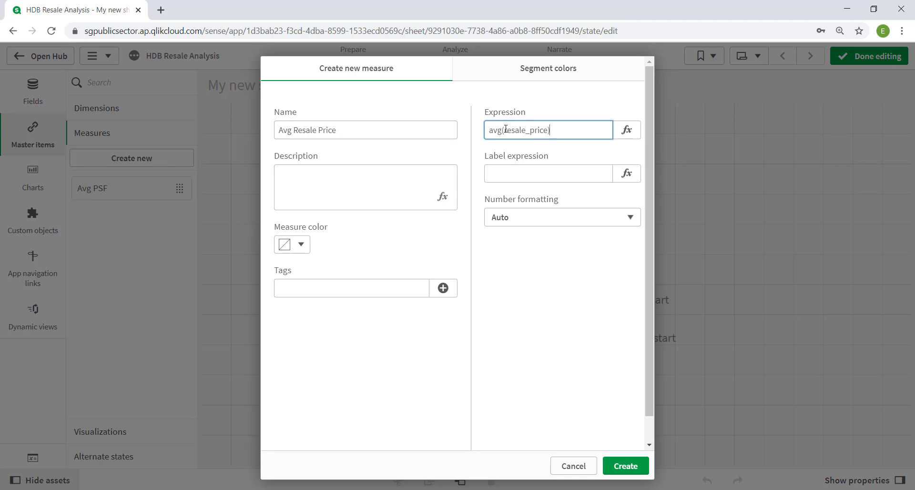
{"action": "left_click", "coordinate": [626, 467]}
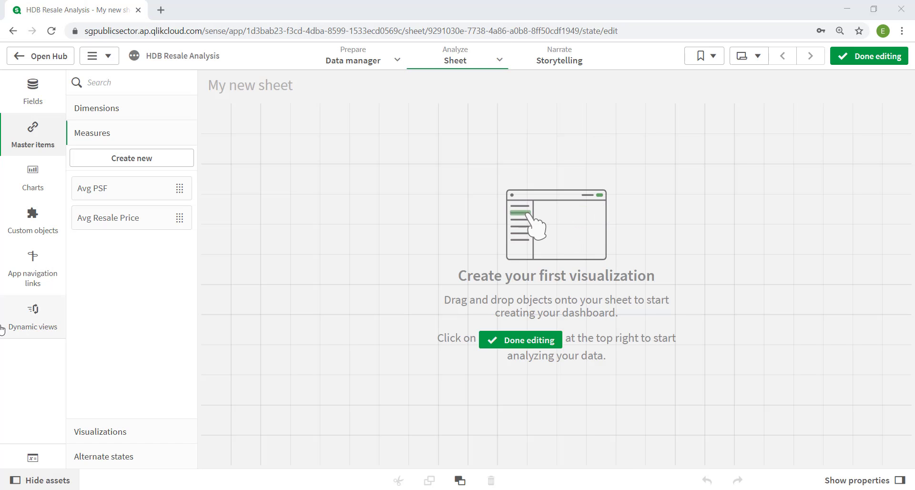
Create a master measure named Transactions with the expression count(resale_price).
{"action": "left_click", "coordinate": [142, 158]}
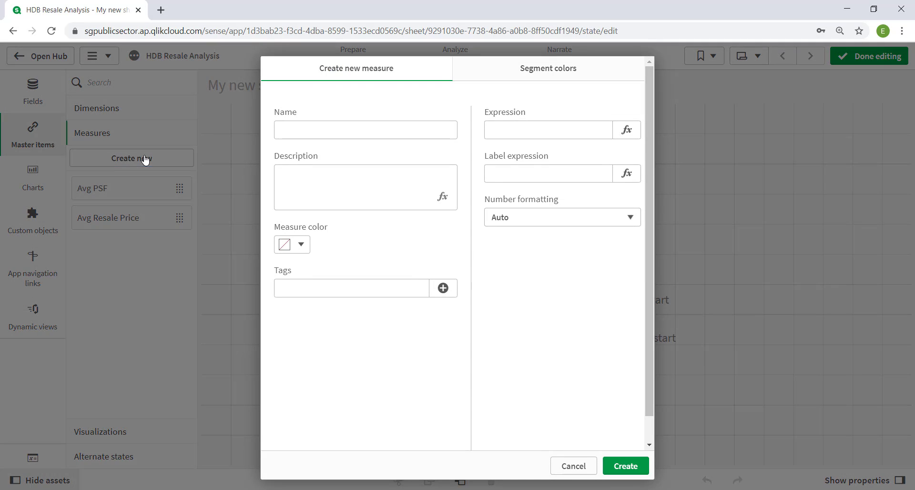
{"action": "left_click", "coordinate": [288, 124]}
{"action": "type", "text": "Tre"}
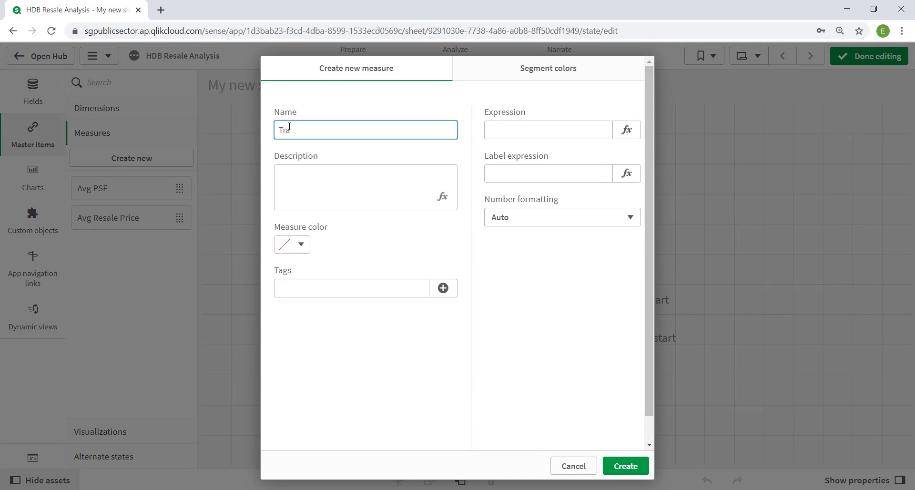
{"action": "type", "text": "nsactions"}
{"action": "key", "text": "Tab"}
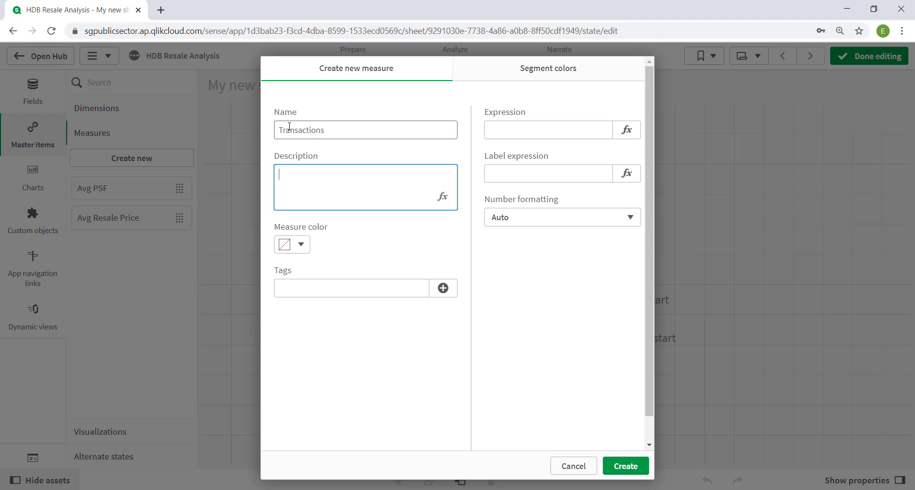
{"action": "left_click", "coordinate": [508, 134]}
{"action": "type", "text": "count(resale_price)"}
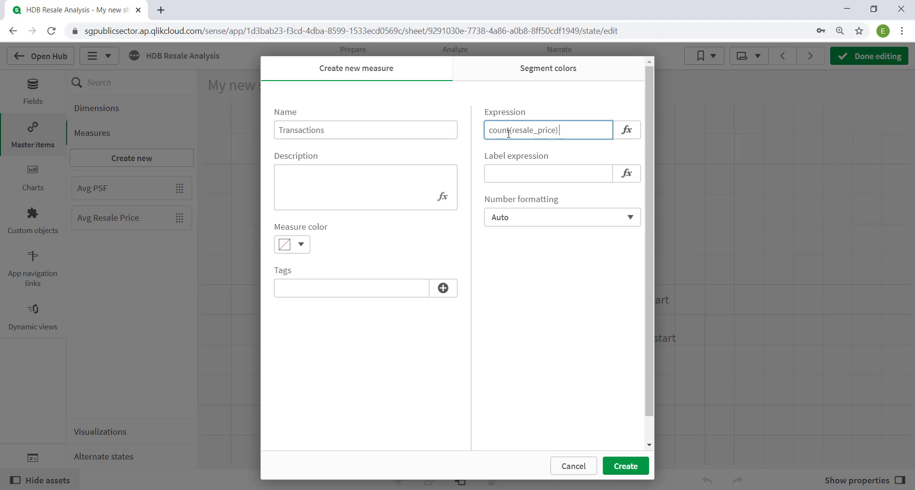
{"action": "left_click", "coordinate": [624, 465]}
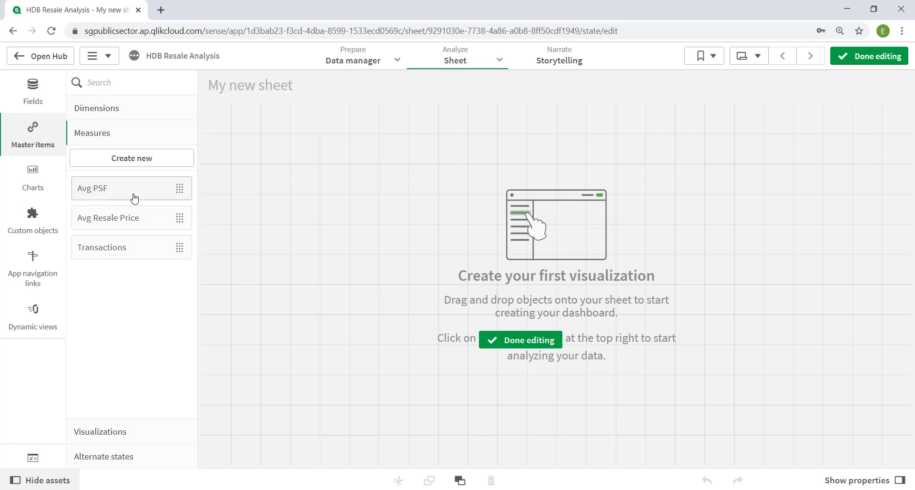
Add the Avg PSF, Avg Resale Price and Transactions measures to the empty sheet as three separate KPI objects.
{"action": "left_click_drag", "start_coordinate": [134, 198], "coordinate": [361, 186]}
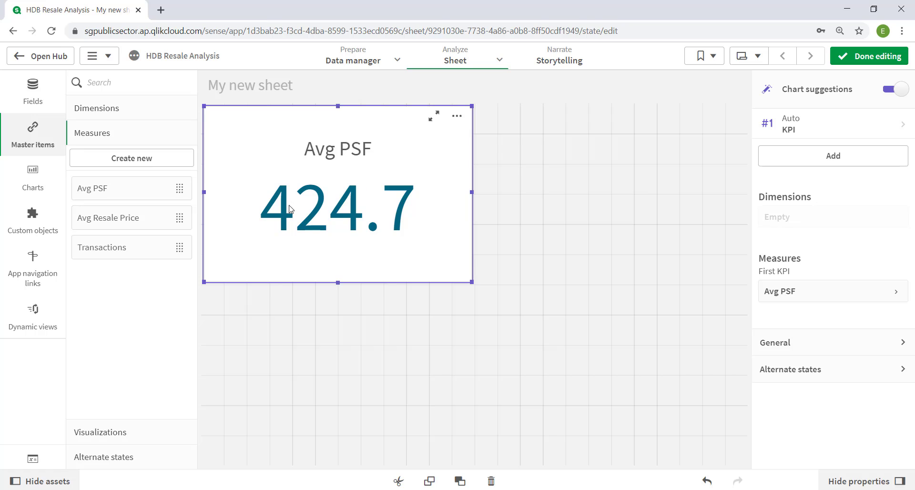
{"action": "left_click_drag", "start_coordinate": [111, 224], "coordinate": [614, 206]}
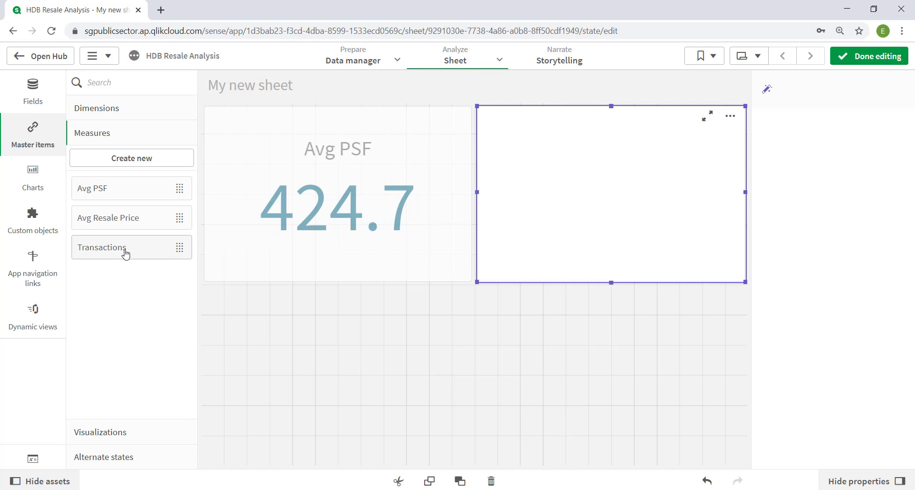
{"action": "left_click_drag", "start_coordinate": [125, 253], "coordinate": [333, 359]}
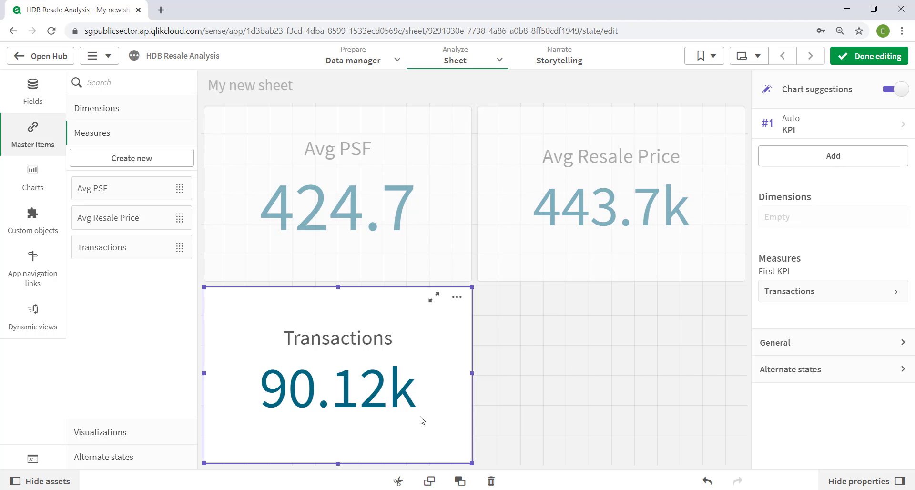
Shrink the three KPIs to equally small tiles and arrange them in one row along the sheet's upper edge: Avg PSF, Avg Resale Price, Transactions.
{"action": "left_click", "coordinate": [446, 266]}
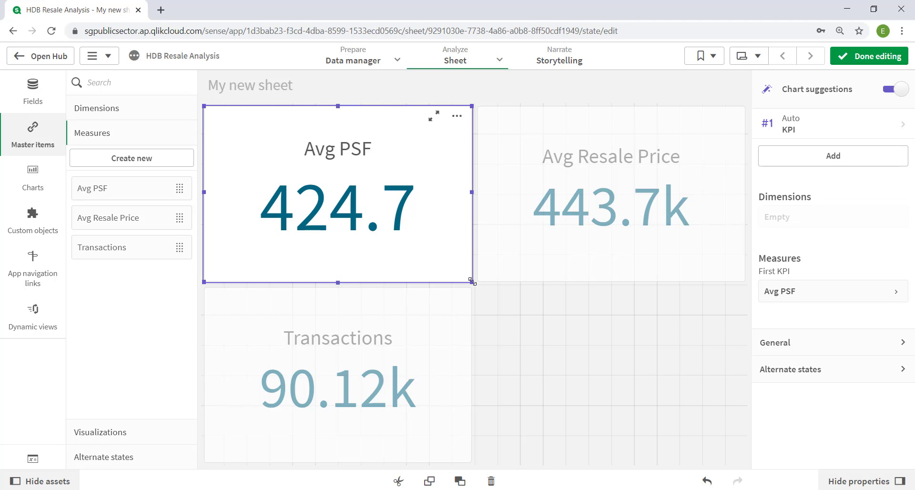
{"action": "left_click_drag", "start_coordinate": [471, 281], "coordinate": [307, 164]}
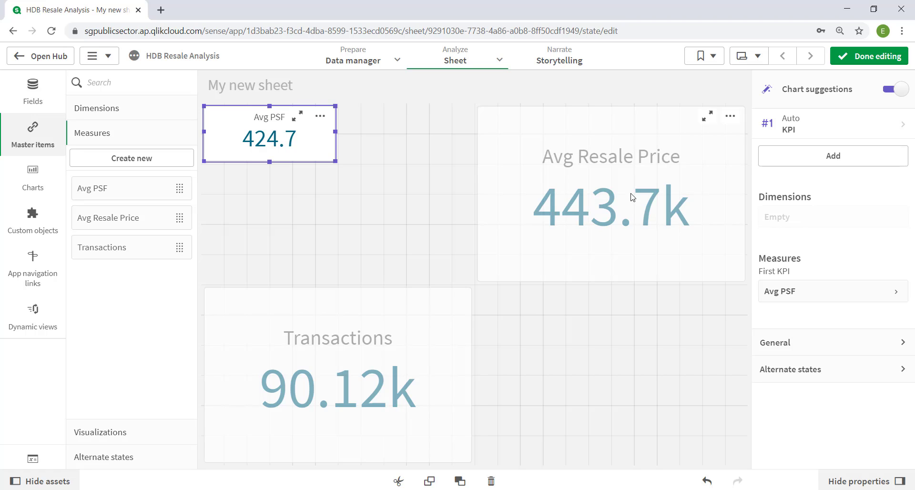
{"action": "left_click_drag", "start_coordinate": [642, 207], "coordinate": [392, 128]}
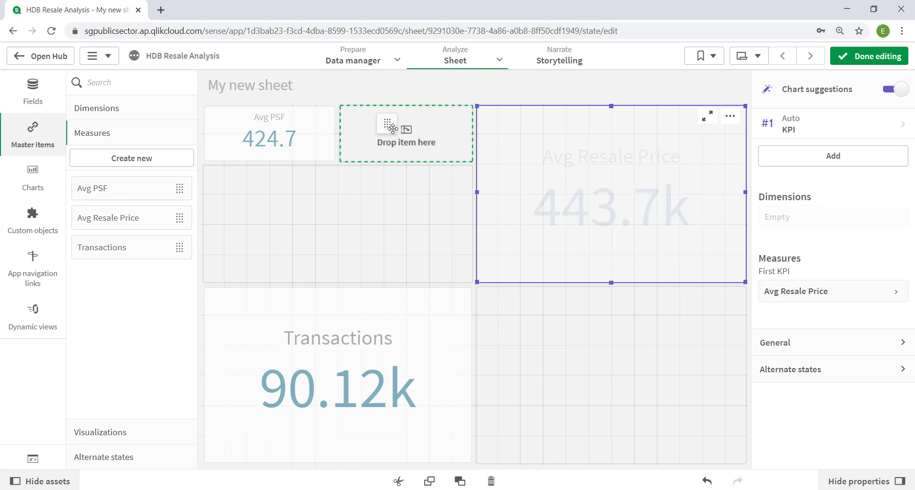
{"action": "left_click_drag", "start_coordinate": [392, 128], "coordinate": [392, 129]}
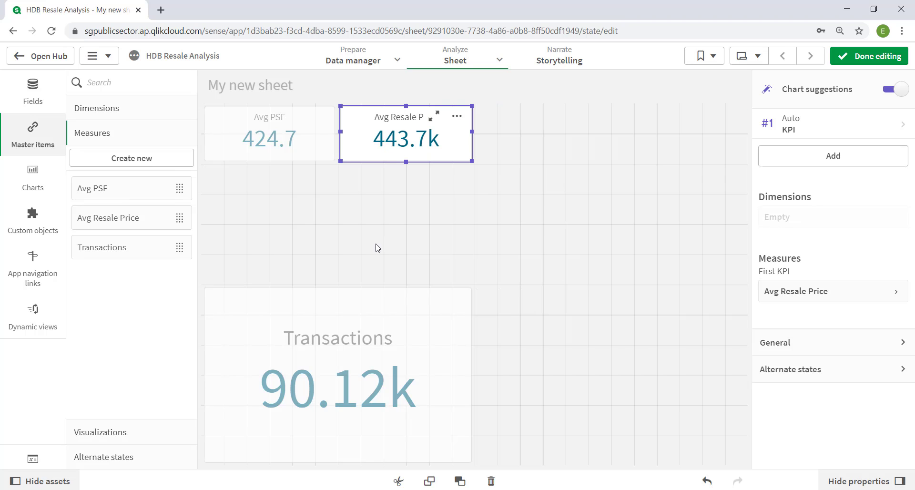
{"action": "left_click_drag", "start_coordinate": [348, 349], "coordinate": [646, 210]}
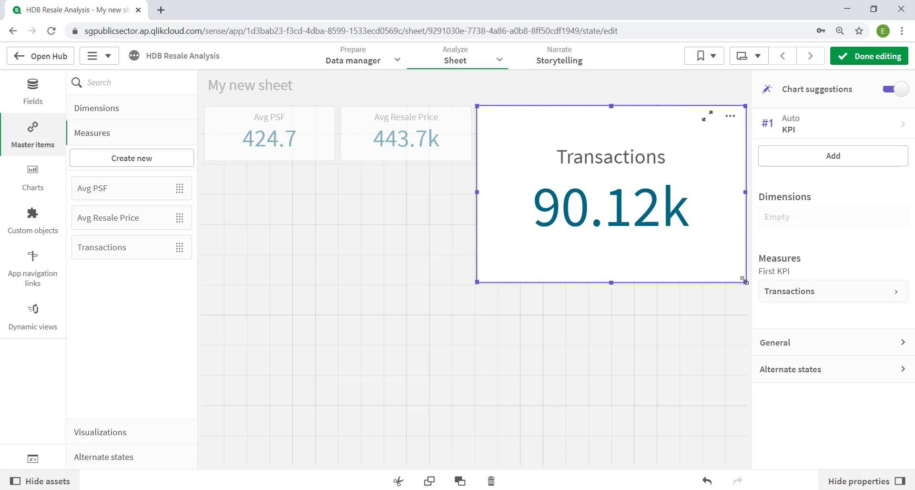
{"action": "left_click_drag", "start_coordinate": [744, 281], "coordinate": [604, 167]}
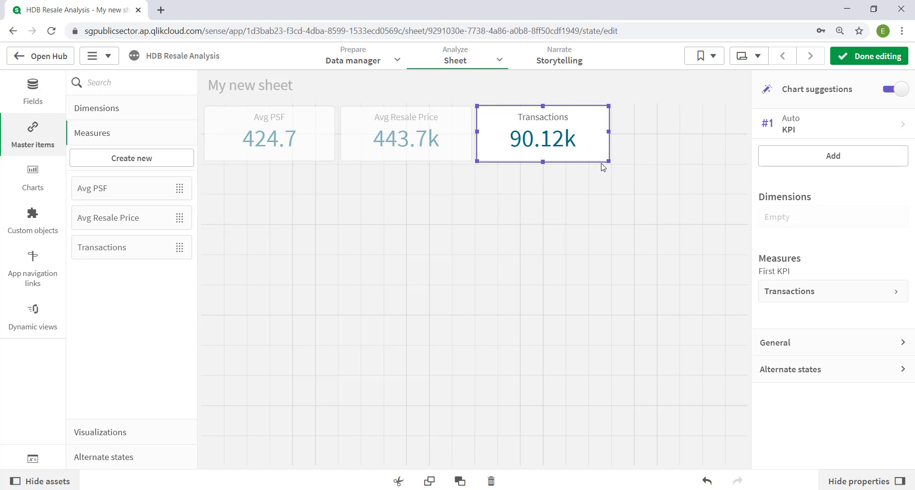